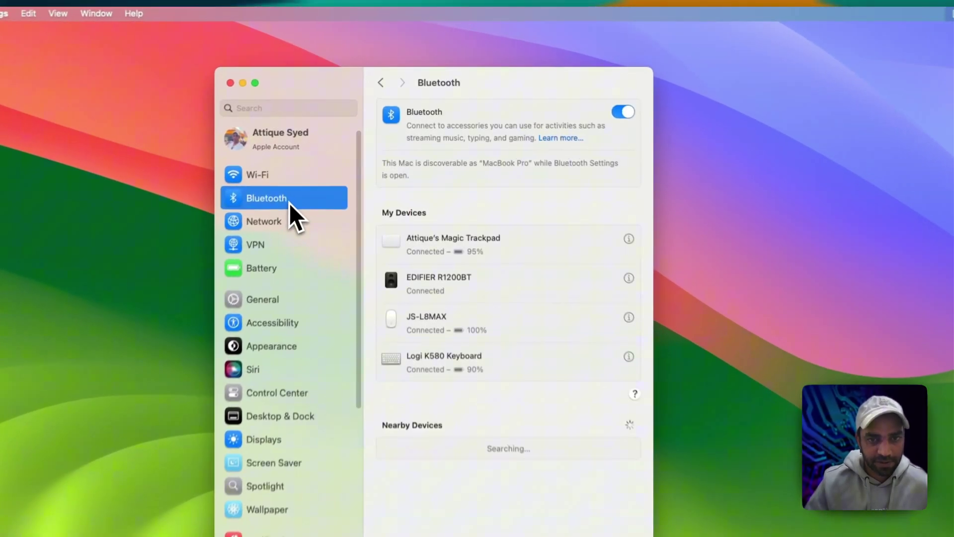
{"action": "left_click", "coordinate": [578, 90]}
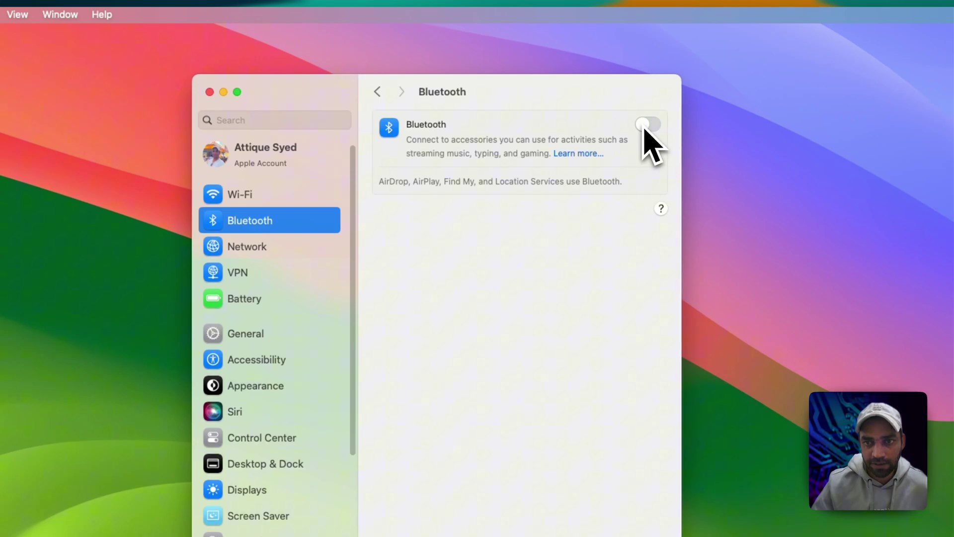
{"action": "left_click", "coordinate": [646, 125]}
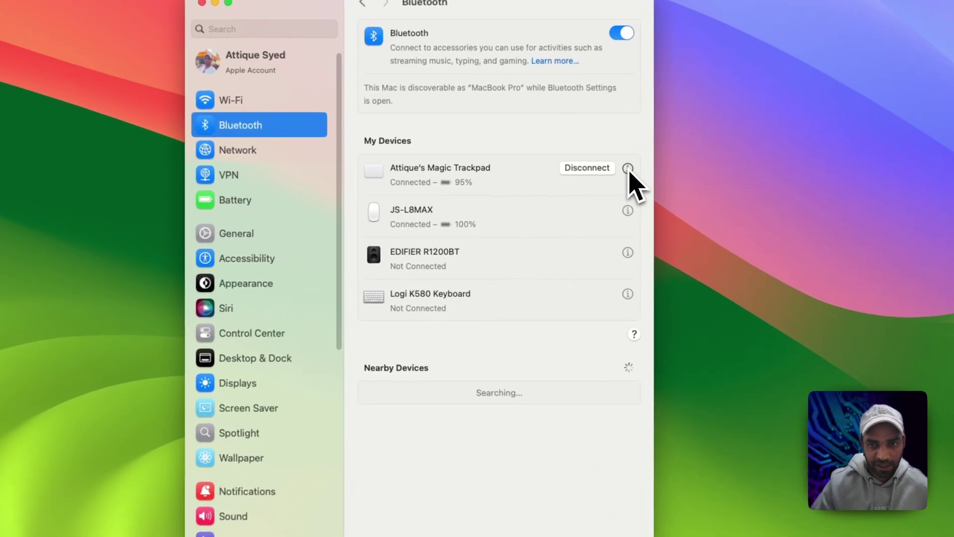
{"action": "left_click", "coordinate": [583, 189]}
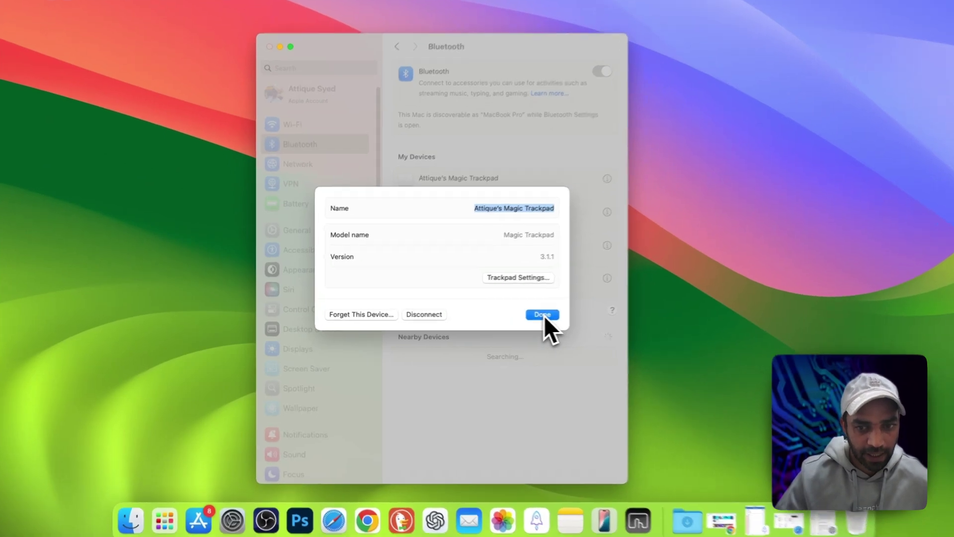
{"action": "left_click", "coordinate": [543, 315]}
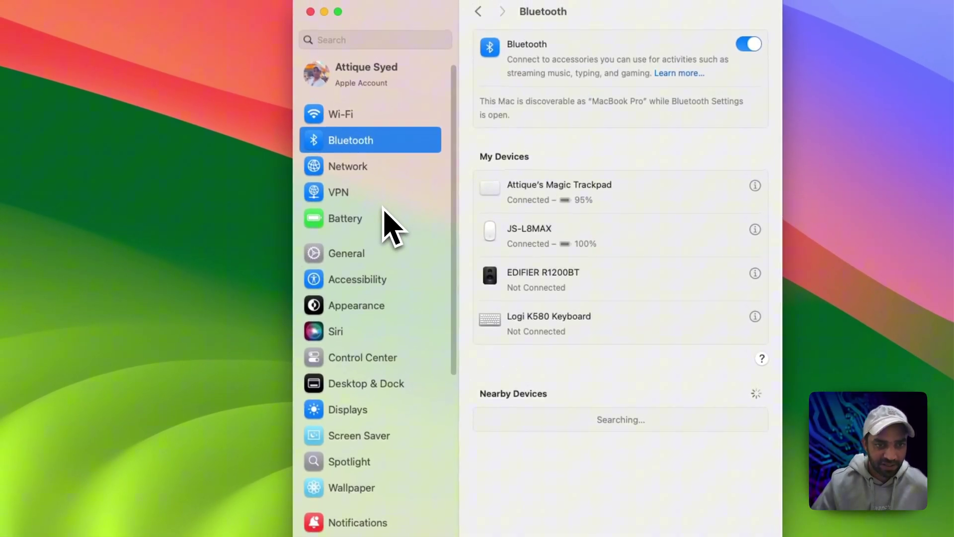
{"action": "left_click", "coordinate": [351, 221]}
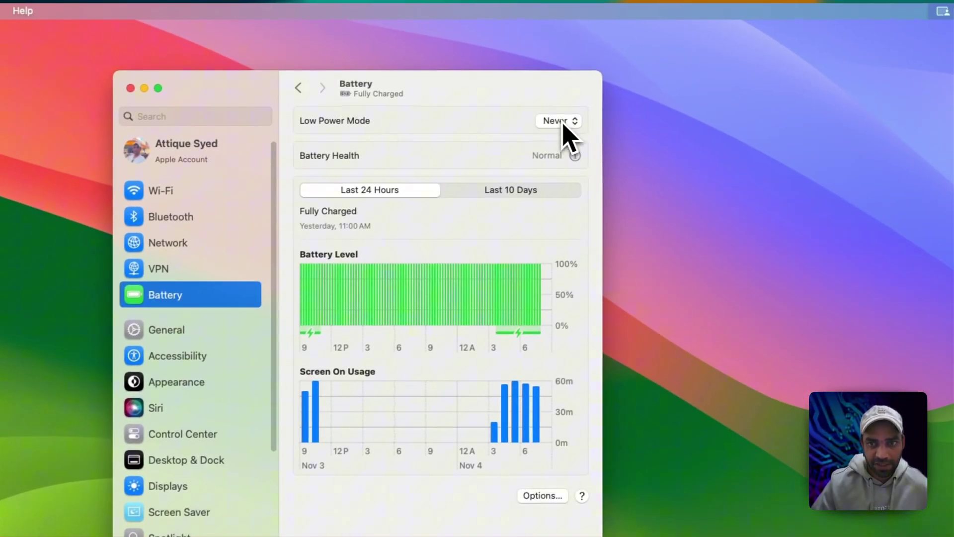
{"action": "left_click", "coordinate": [552, 125]}
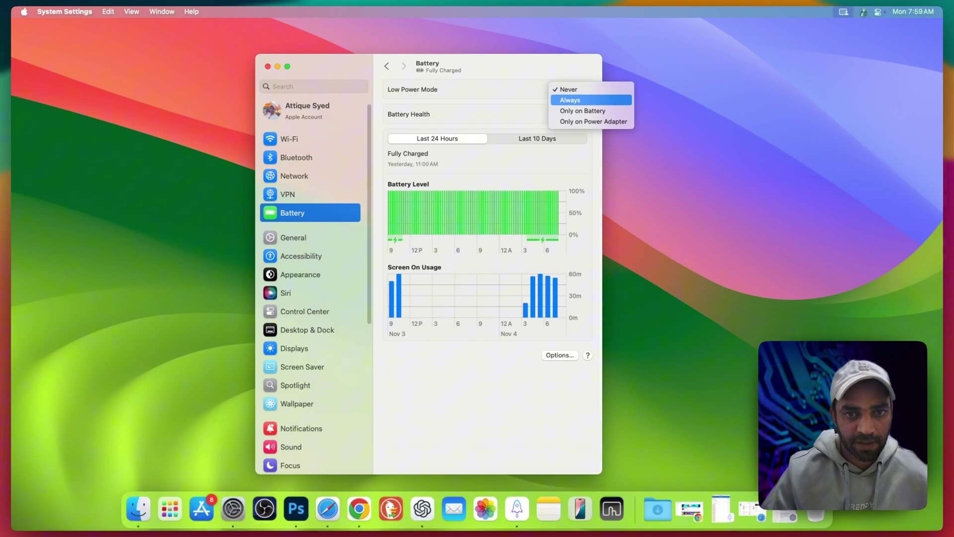
{"action": "left_click", "coordinate": [497, 74]}
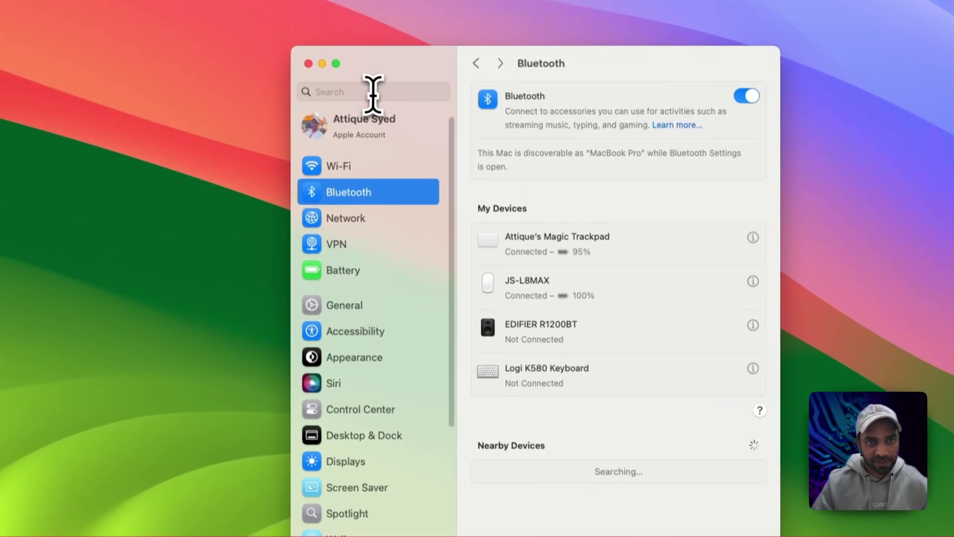
- Search 'hand' and turn on AirPlay Receiver and Handoff, confirming with the admin password
{"action": "left_click", "coordinate": [380, 117]}
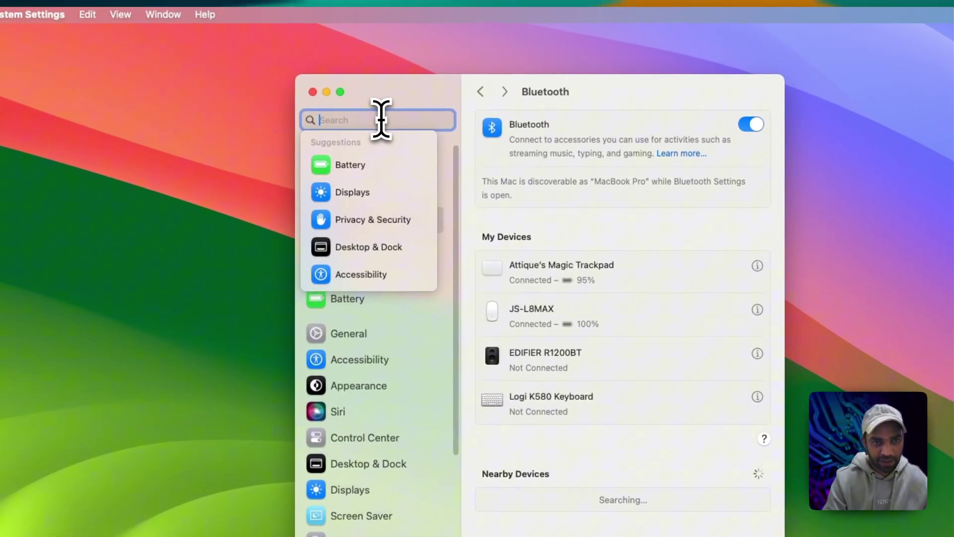
{"action": "type", "text": "hand"}
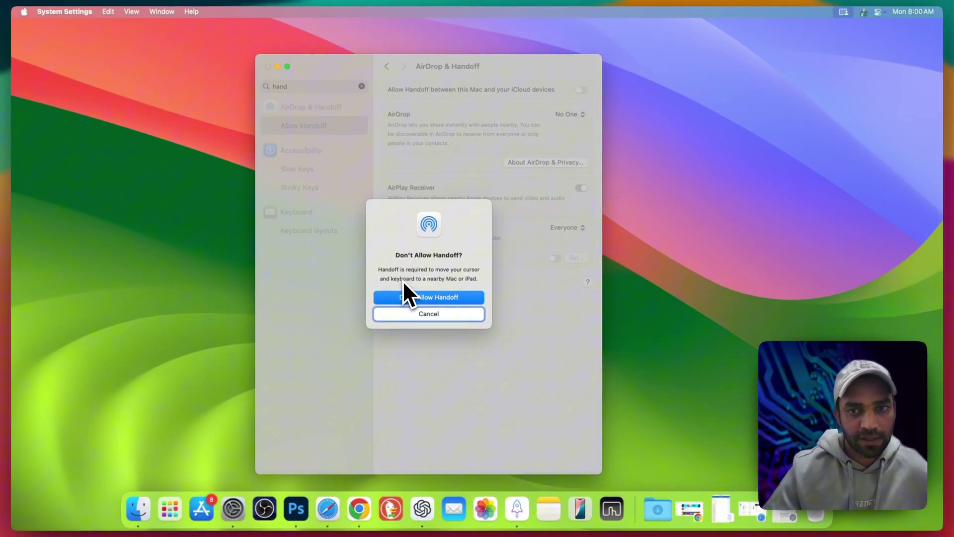
{"action": "left_click", "coordinate": [438, 297]}
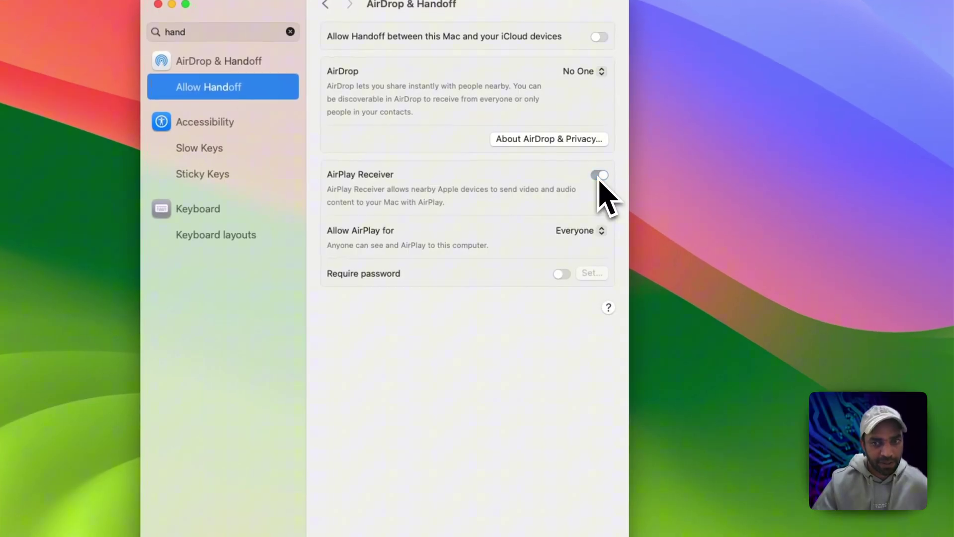
{"action": "left_click", "coordinate": [600, 178]}
{"action": "type", "text": "•••"}
{"action": "key", "text": "Return"}
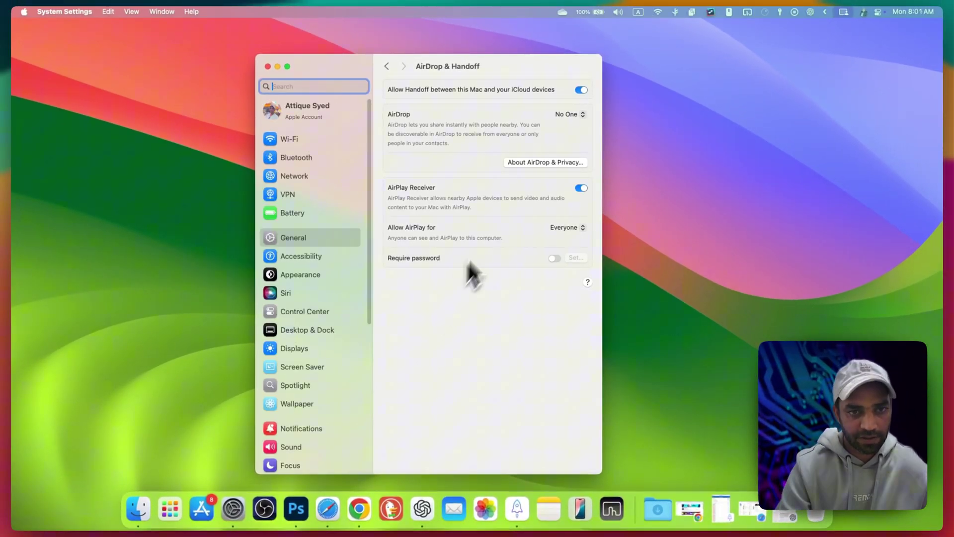
- Open Wi-Fi settings from the search and switch Wi-Fi off and back on
{"action": "type", "text": "widifi"}
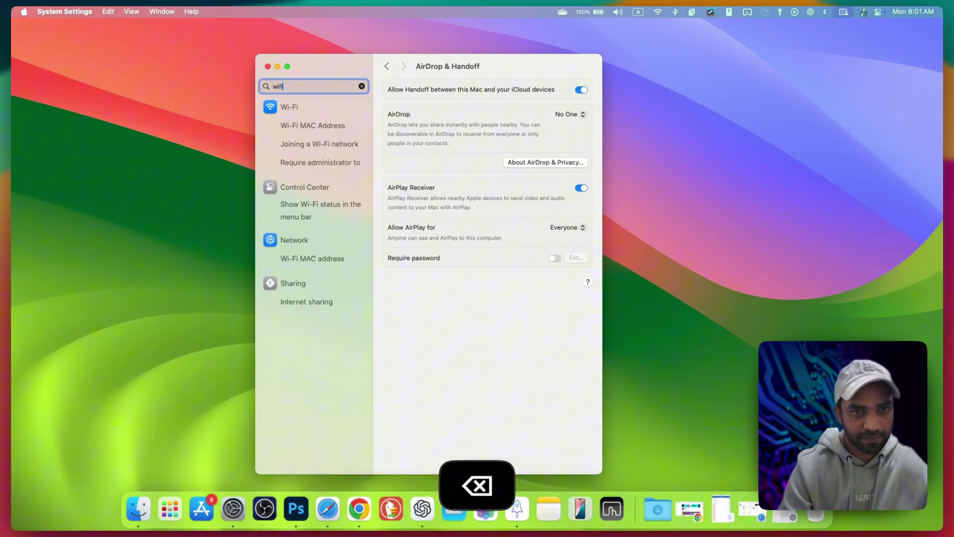
{"action": "key", "text": "Return"}
{"action": "left_click", "coordinate": [579, 90]}
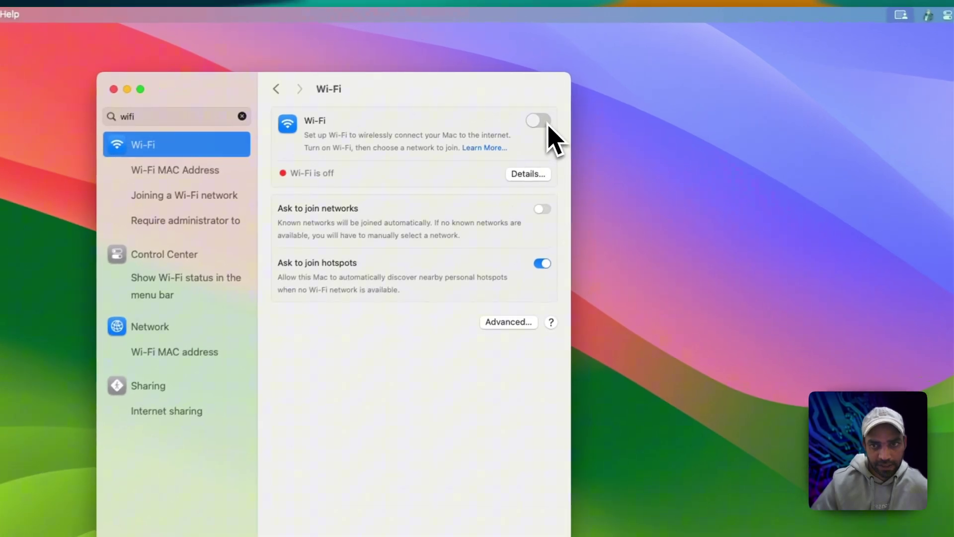
{"action": "left_click", "coordinate": [578, 90]}
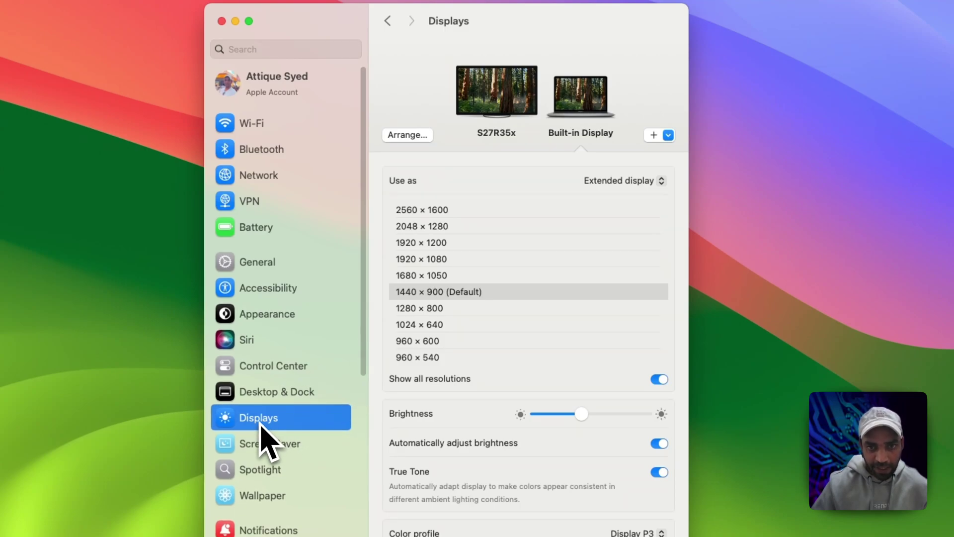
- Keep the S27R35x refresh rate at 75 Hertz, view the Built-in Display, and clear the search
{"action": "left_click", "coordinate": [495, 87]}
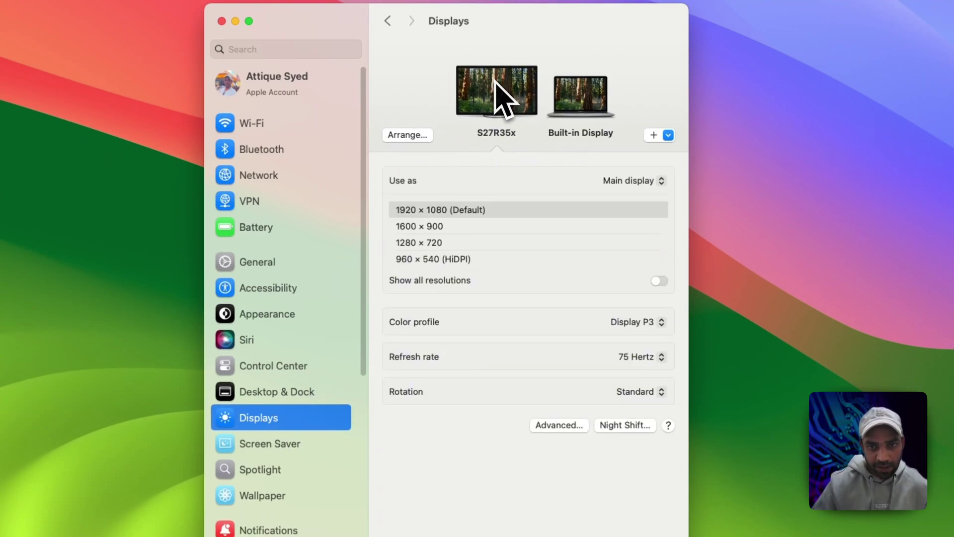
{"action": "left_click", "coordinate": [641, 366]}
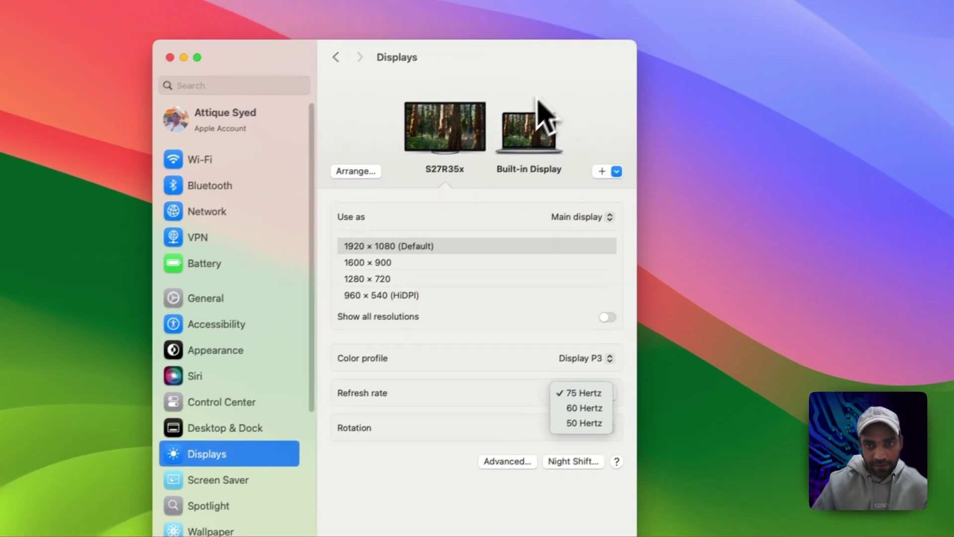
{"action": "left_click", "coordinate": [501, 171]}
{"action": "left_click", "coordinate": [501, 171]}
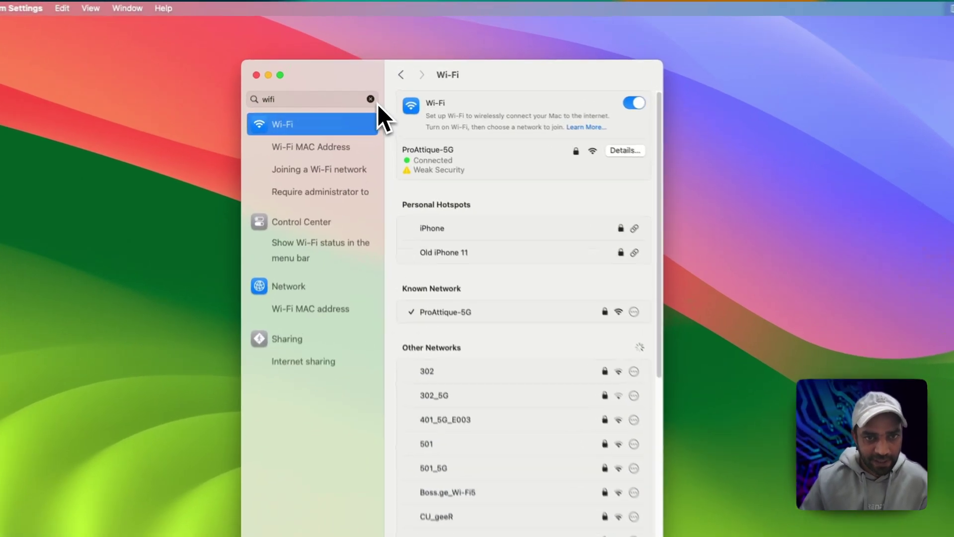
{"action": "left_click", "coordinate": [376, 101]}
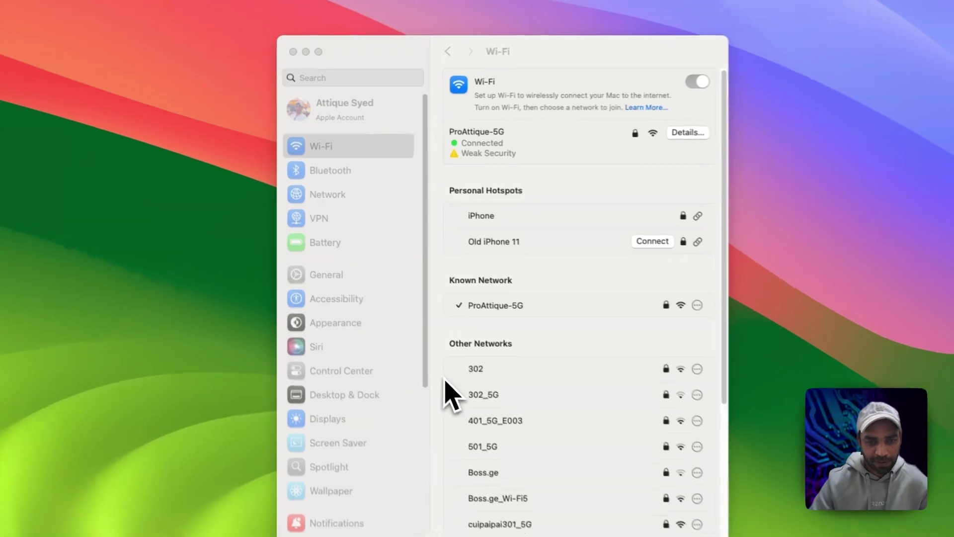
- Launch terminal.app via Spotlight and run sudo pkill bluetoothd with the admin password
{"action": "key", "text": "super+space"}
{"action": "type", "text": "terminal.app"}
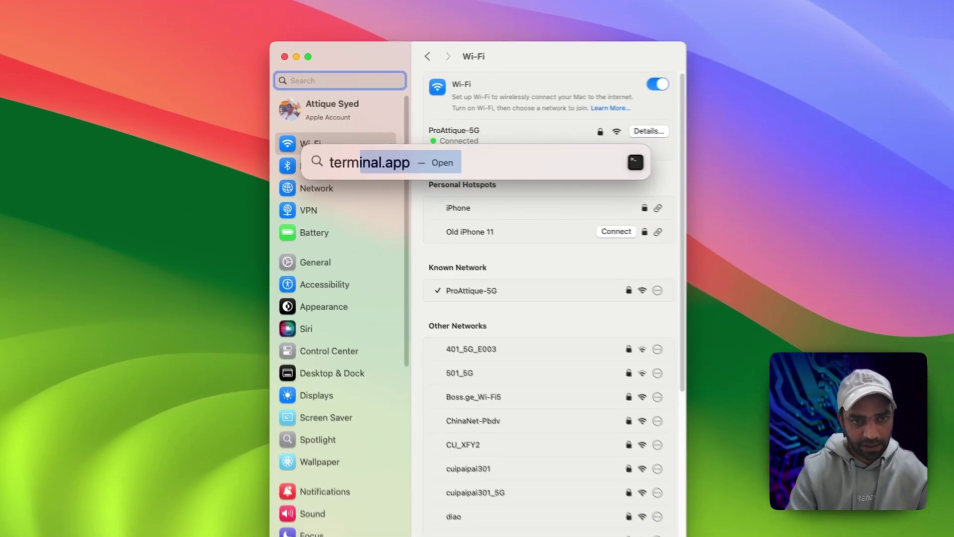
{"action": "key", "text": "Return"}
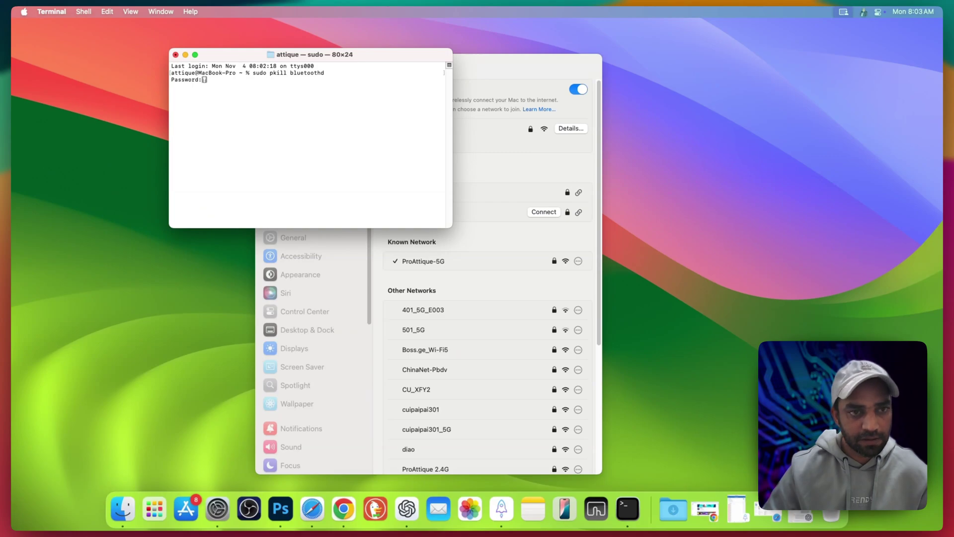
{"action": "key", "text": "Return"}
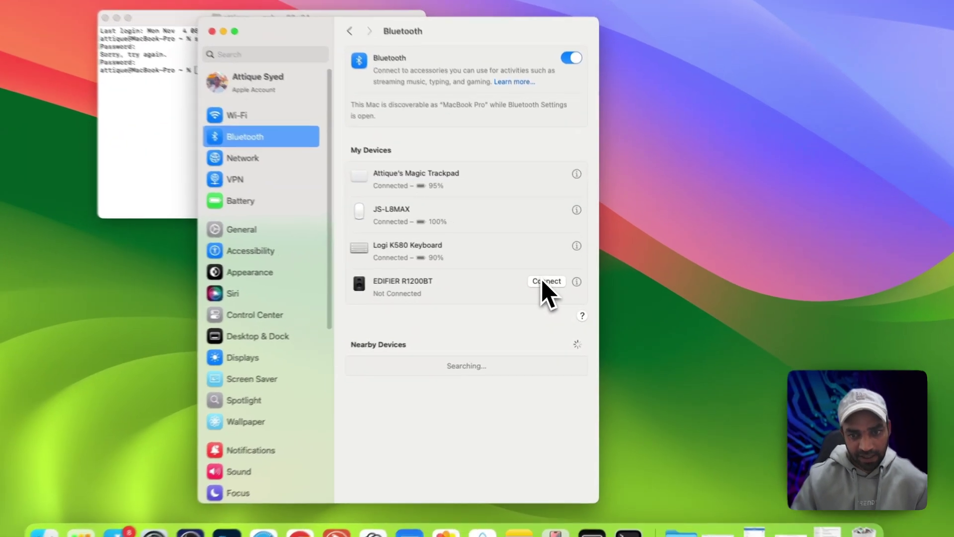
- Connect the EDIFIER R1200BT speaker in the Bluetooth device list
{"action": "left_click", "coordinate": [557, 281]}
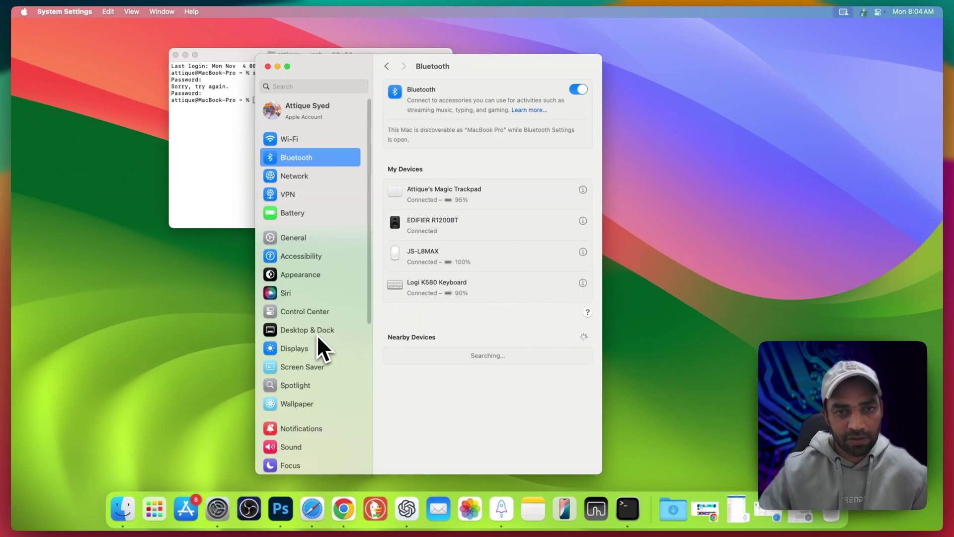
- In the Mouse pane, drag Scrolling Speed one tick left from the fastest setting
{"action": "scroll", "coordinate": [321, 353], "scroll_direction": "down", "scroll_amount": 10}
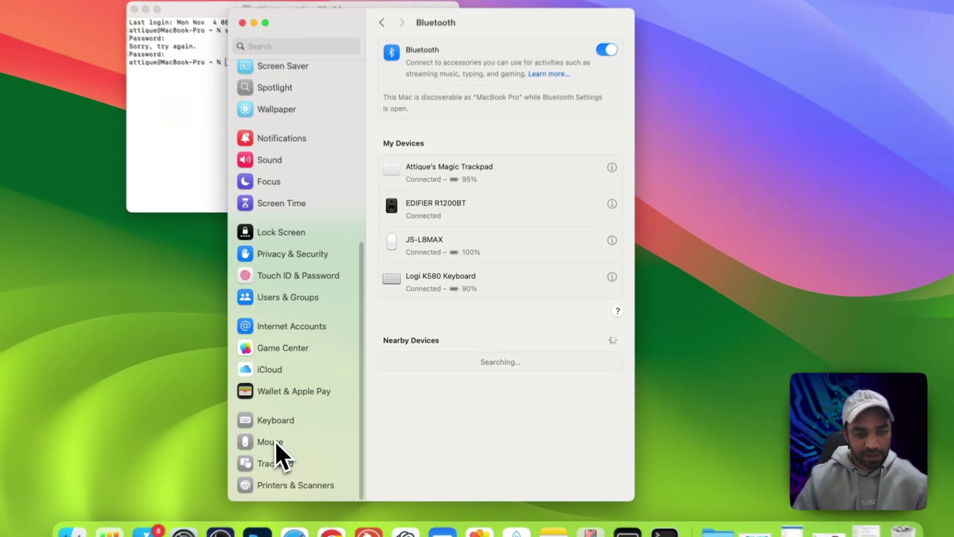
{"action": "left_click", "coordinate": [292, 424]}
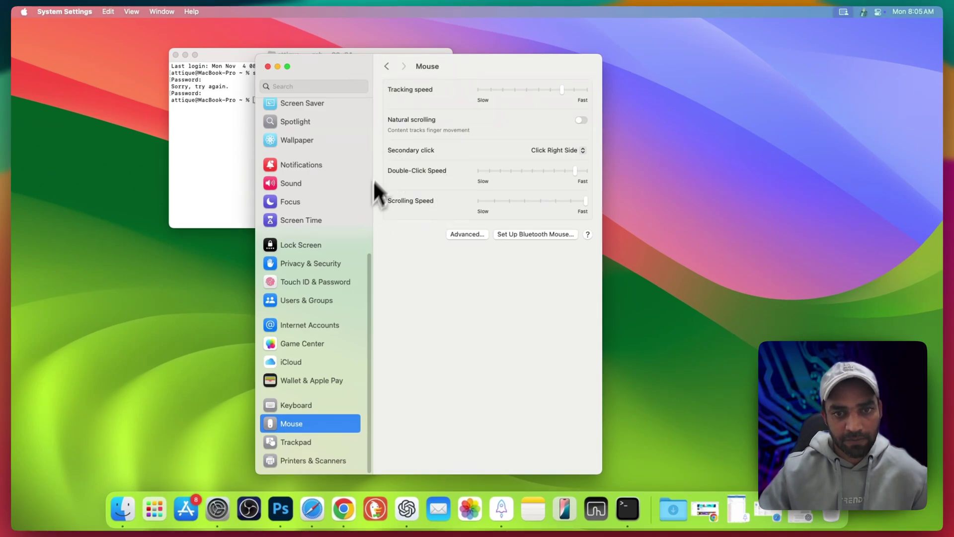
{"action": "left_click_drag", "start_coordinate": [586, 201], "coordinate": [572, 201]}
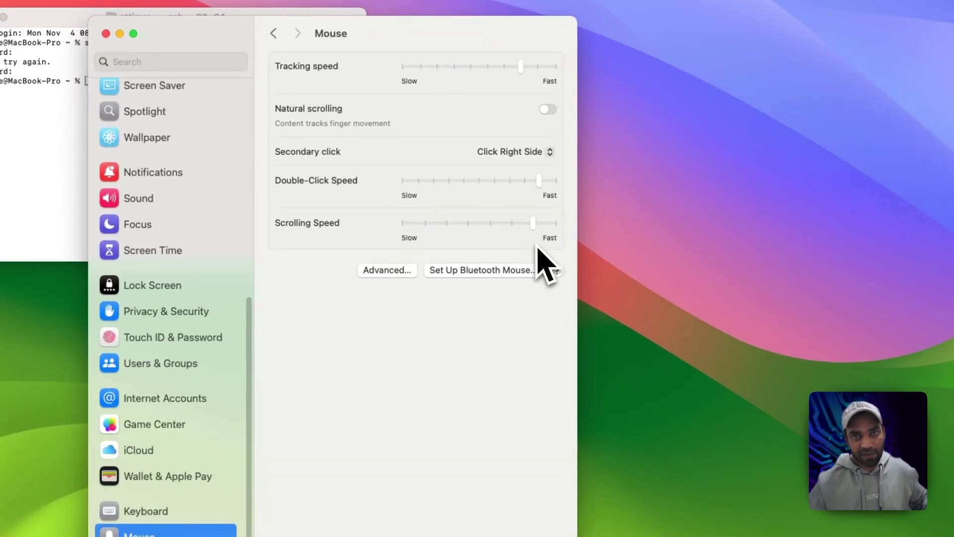